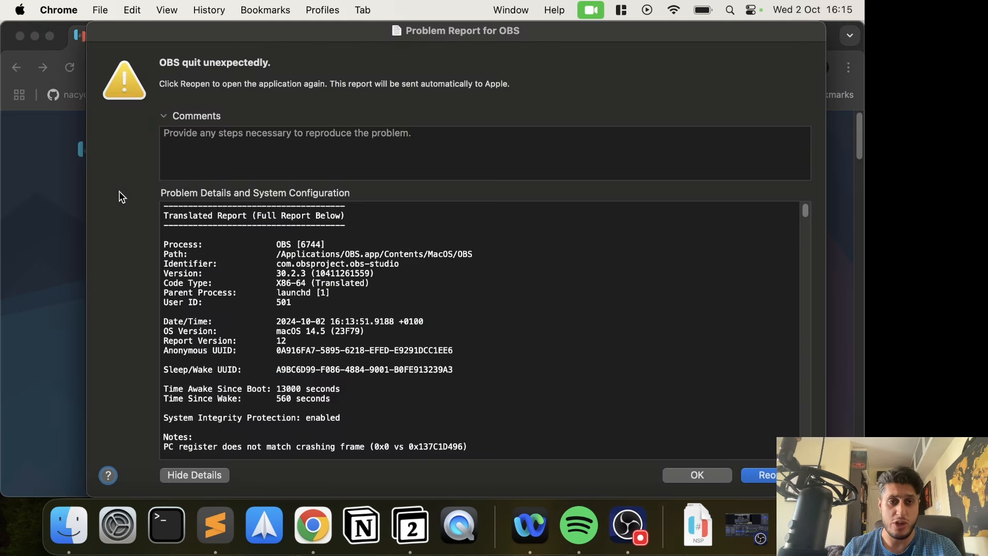
# - Dismiss the 'OBS quit unexpectedly' crash report and reopen OBS from the Dock
pyautogui.click(709, 466)
pyautogui.click(748, 527)
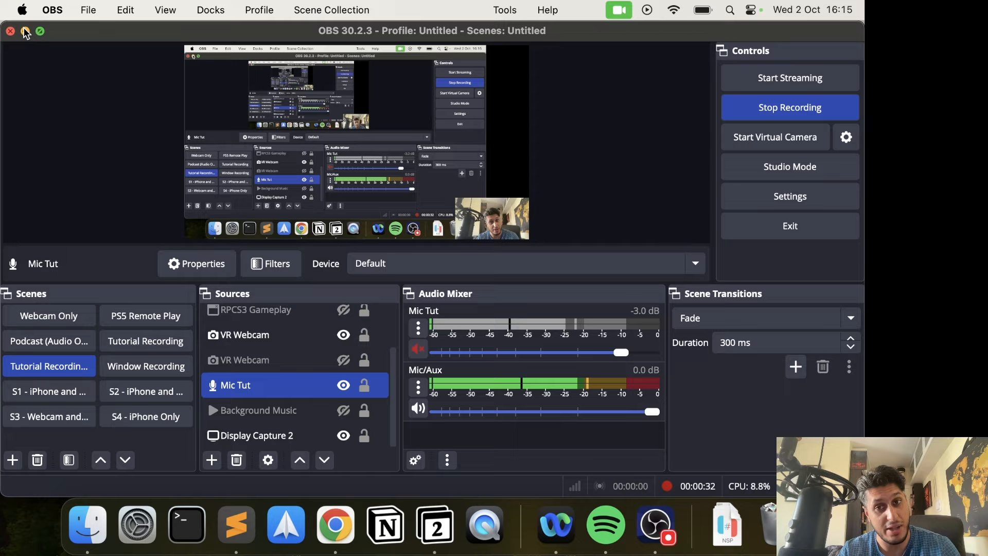
# - Hide OBS, check Ryujinx's empty download page and its GitHub 404, then close the 404
pyautogui.click(26, 33)
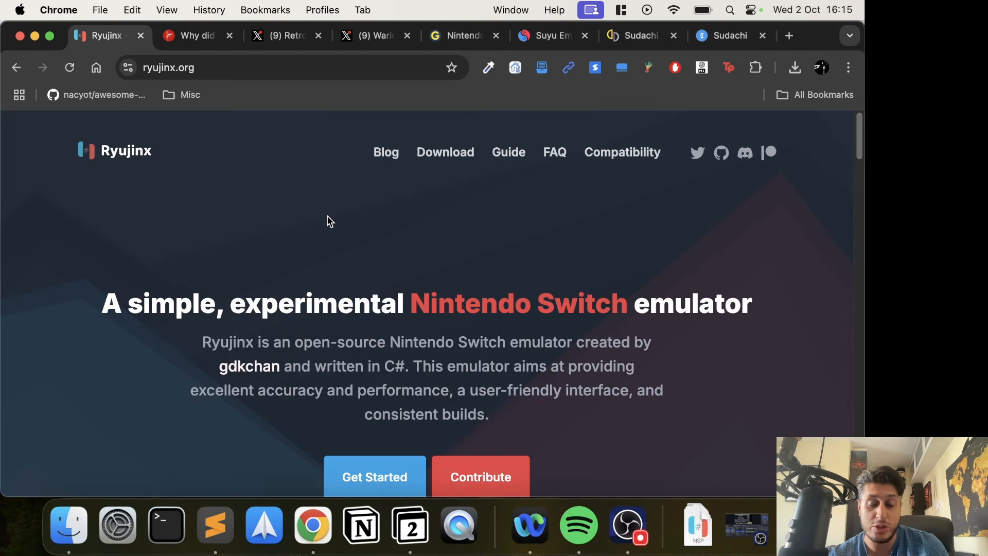
pyautogui.click(444, 152)
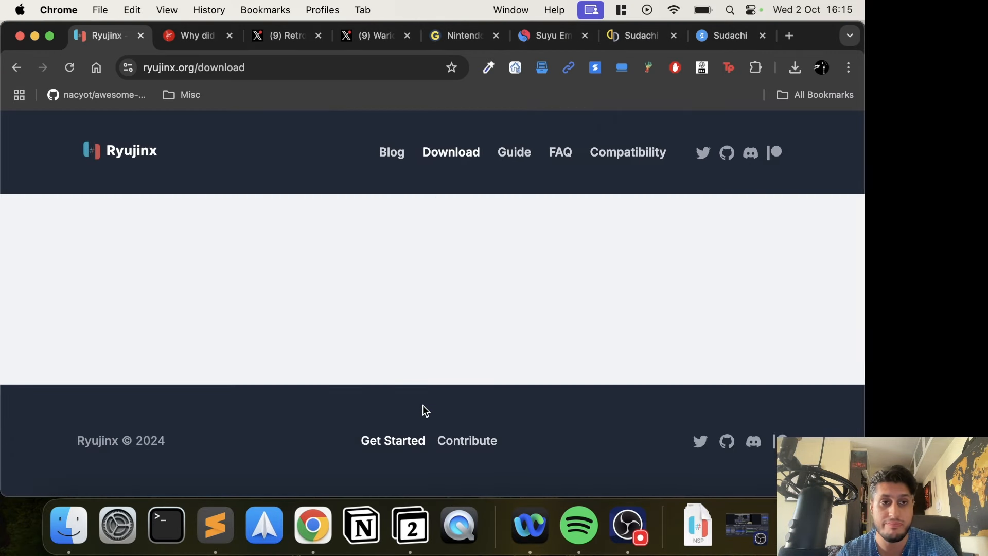
pyautogui.click(726, 151)
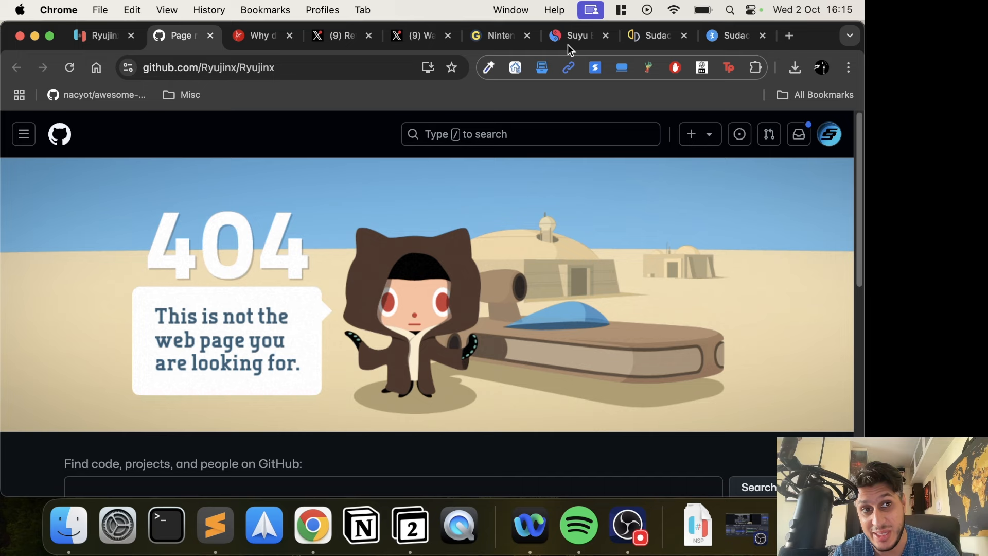
pyautogui.click(210, 35)
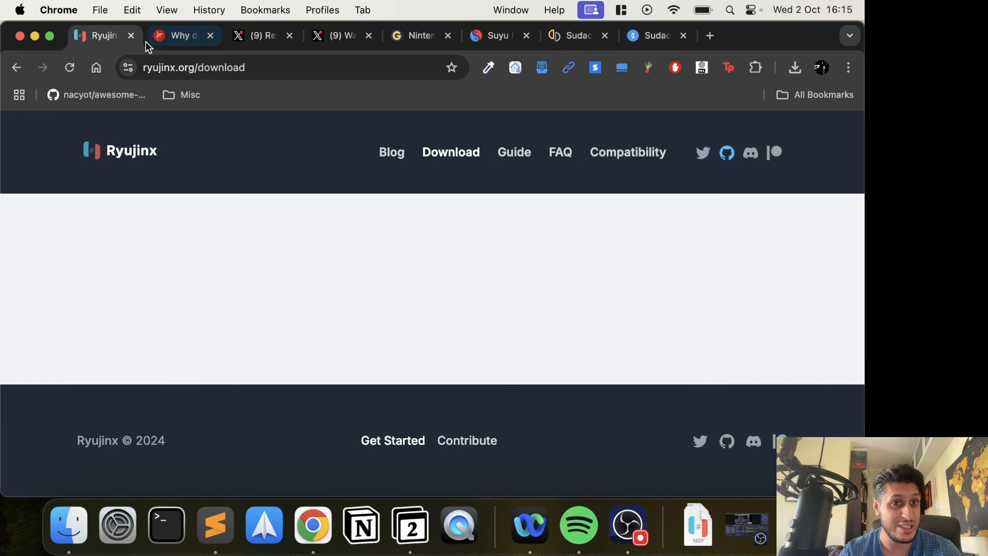
pyautogui.click(252, 46)
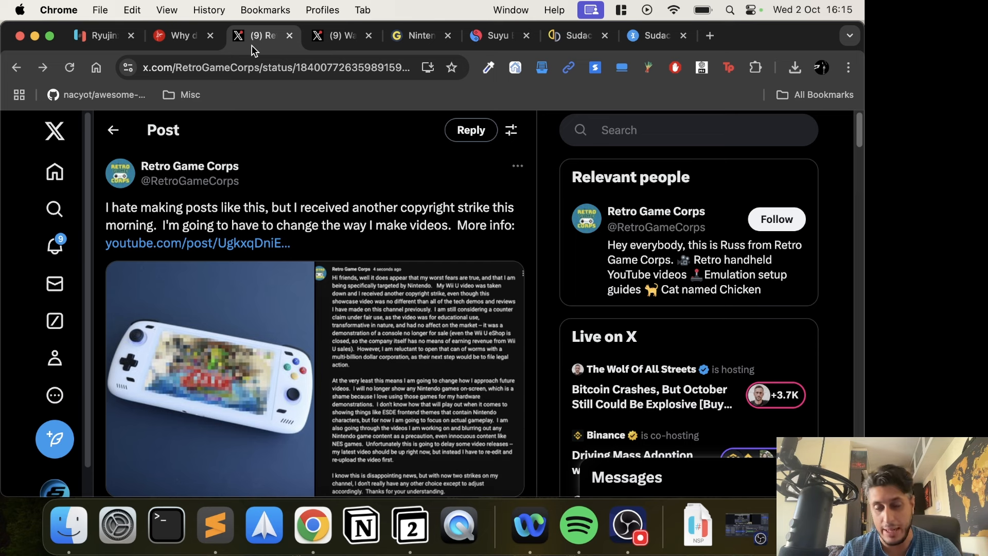
pyautogui.scroll(-1, 383, 309)
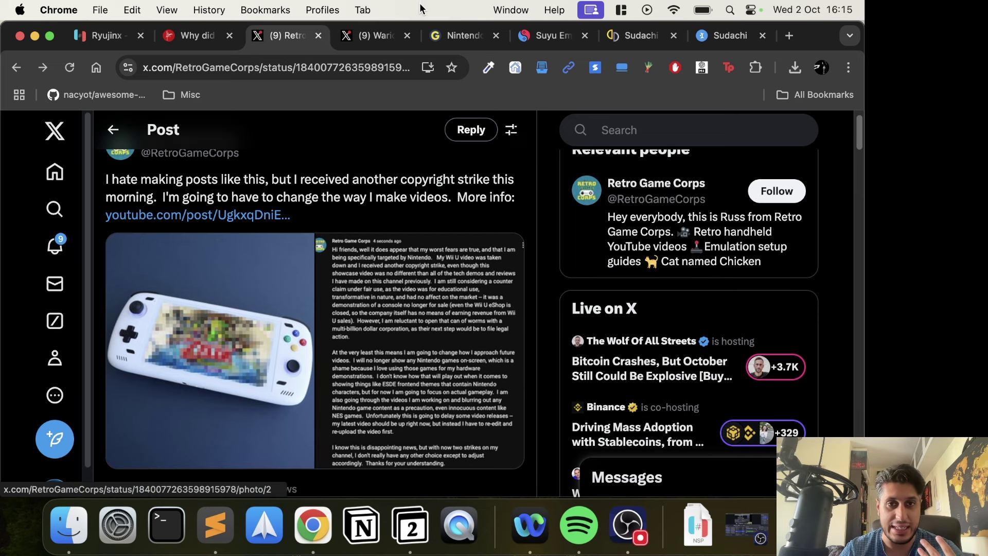
# - View the Retro Game Corps copyright-strike statement screenshot at full size
pyautogui.click(367, 263)
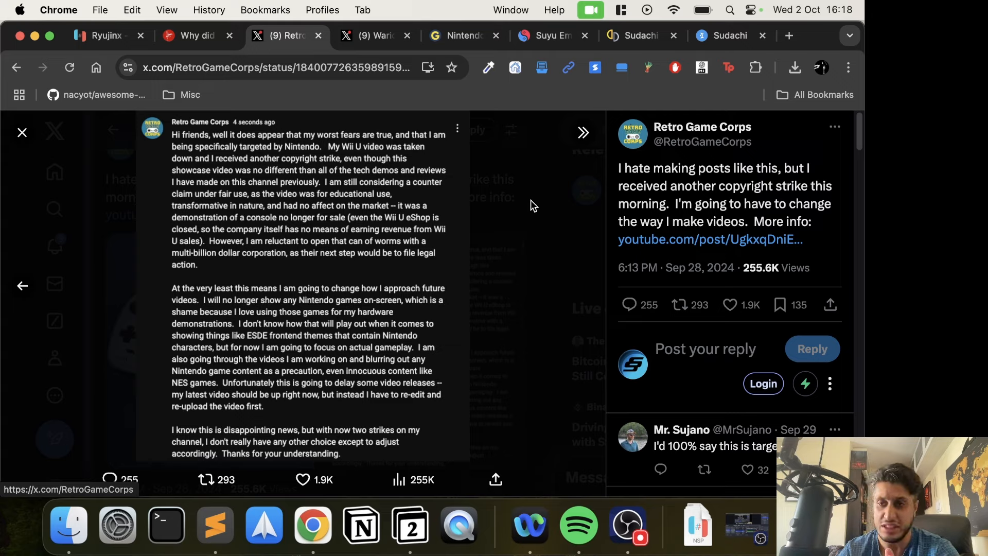
# - Return the Ryujinx tab to its homepage and land on Wario64's Ryujinx shutdown post
pyautogui.click(370, 35)
pyautogui.scroll(-2, 301, 306)
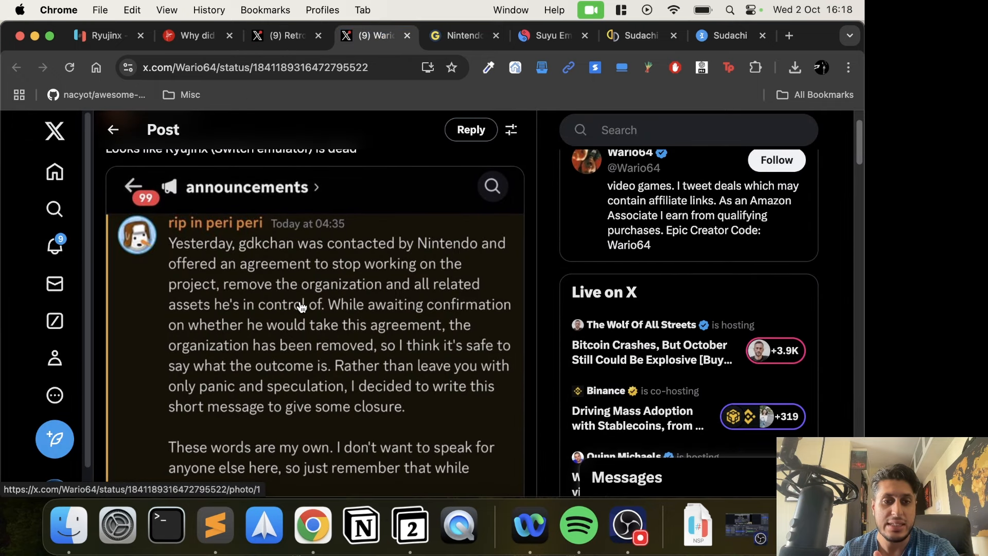
pyautogui.scroll(-1, 301, 307)
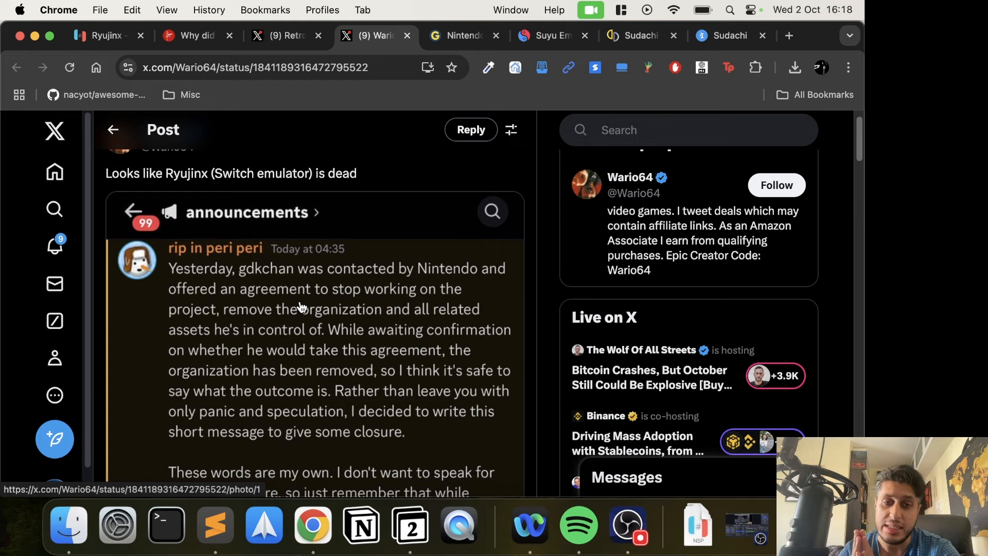
pyautogui.click(101, 34)
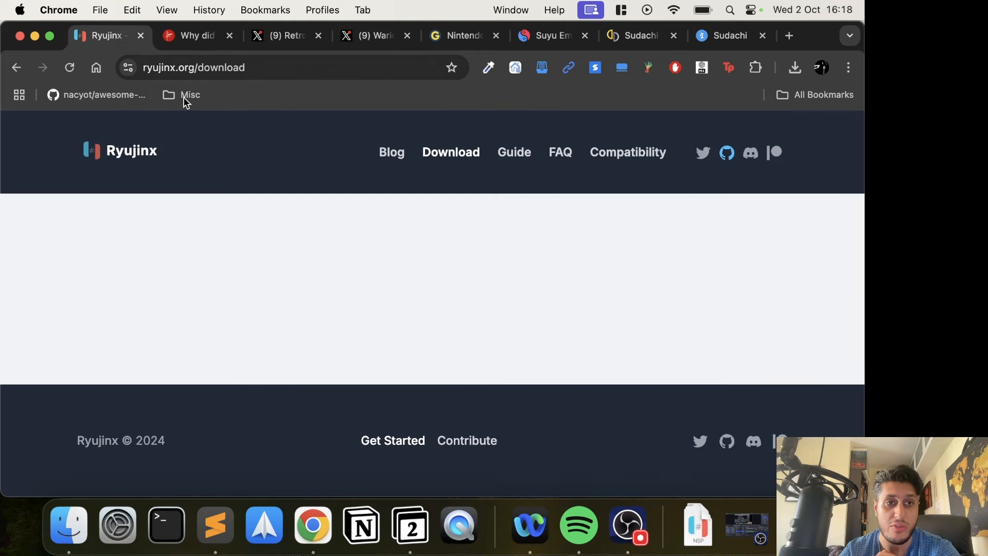
pyautogui.click(124, 150)
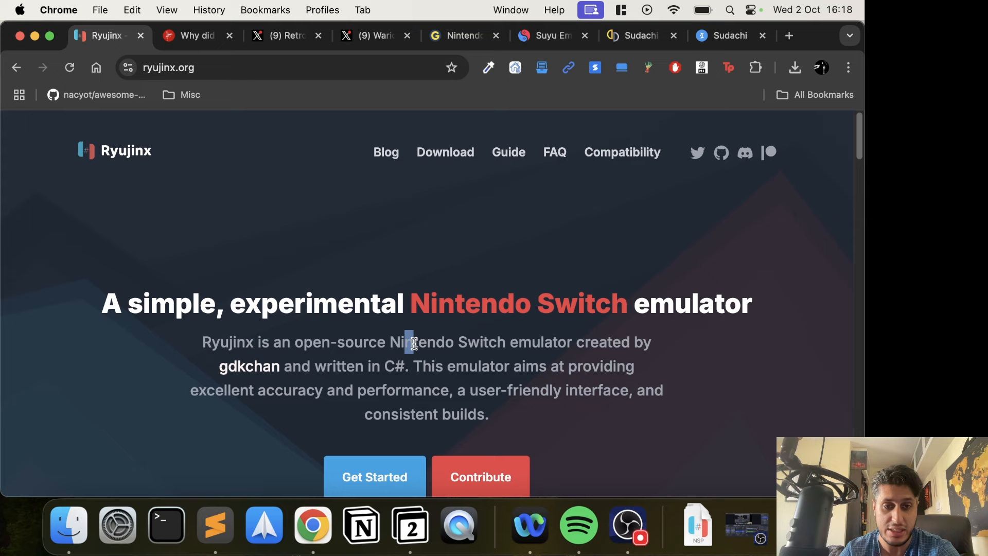
pyautogui.click(286, 35)
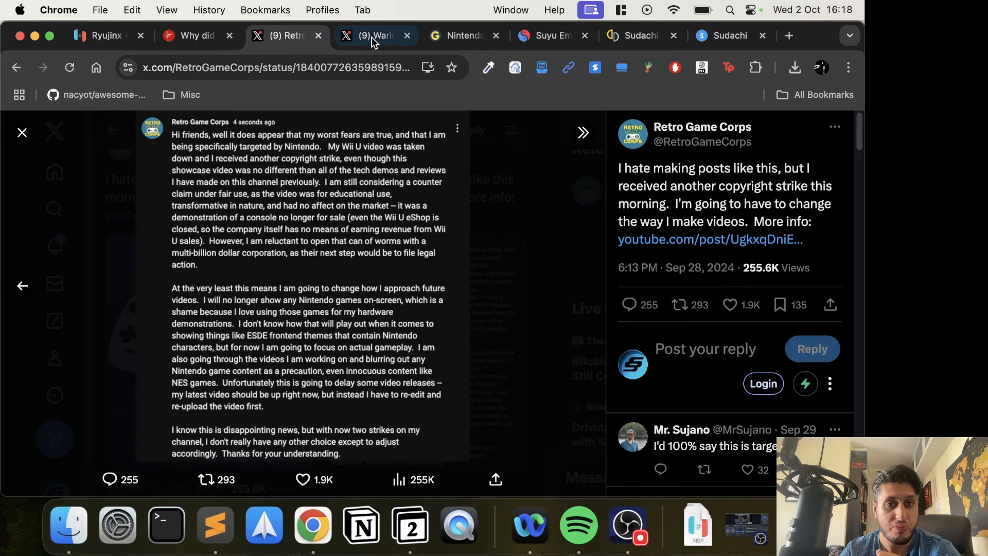
pyautogui.click(375, 35)
pyautogui.scroll(-3, 525, 337)
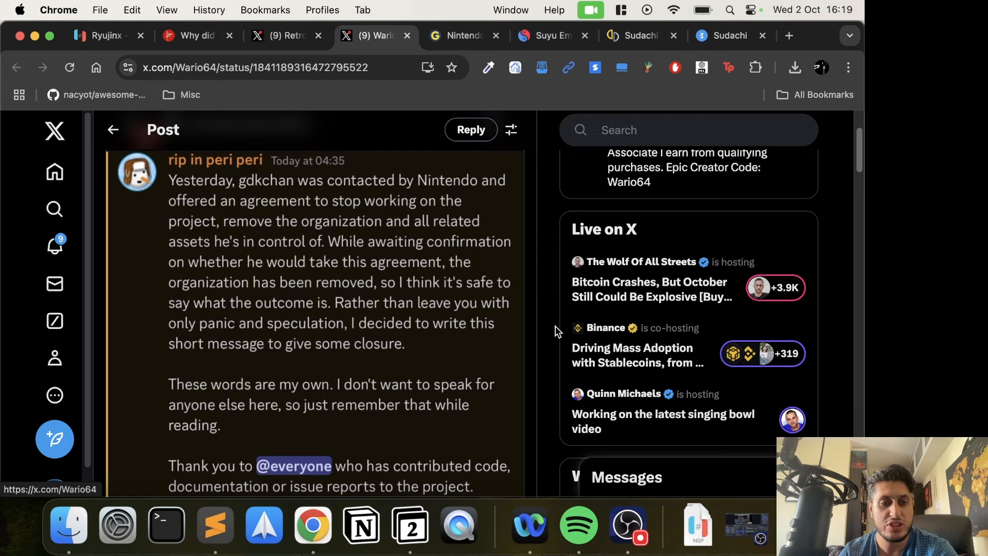
pyautogui.scroll(-3, 555, 331)
pyautogui.scroll(-3, 554, 332)
pyautogui.scroll(-3, 555, 331)
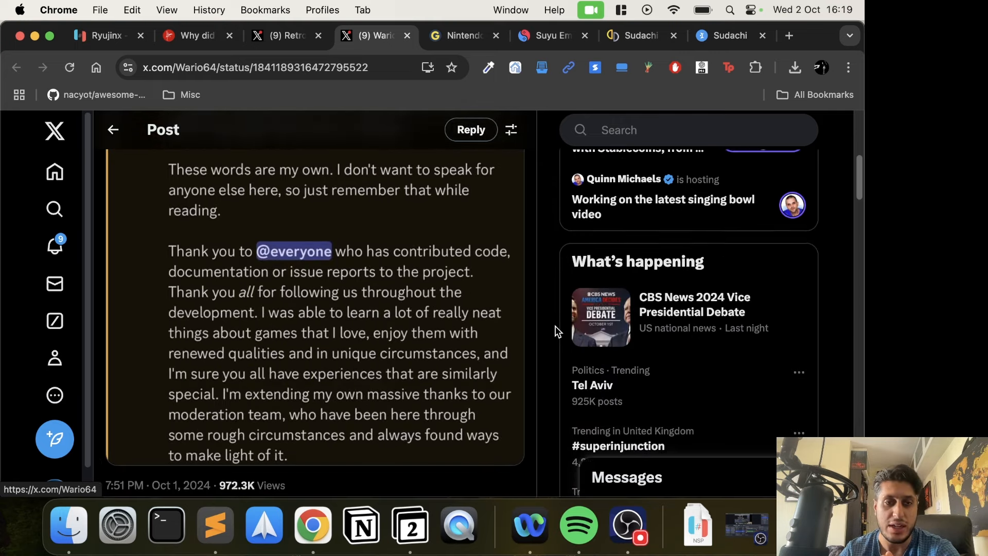
pyautogui.scroll(-2, 555, 331)
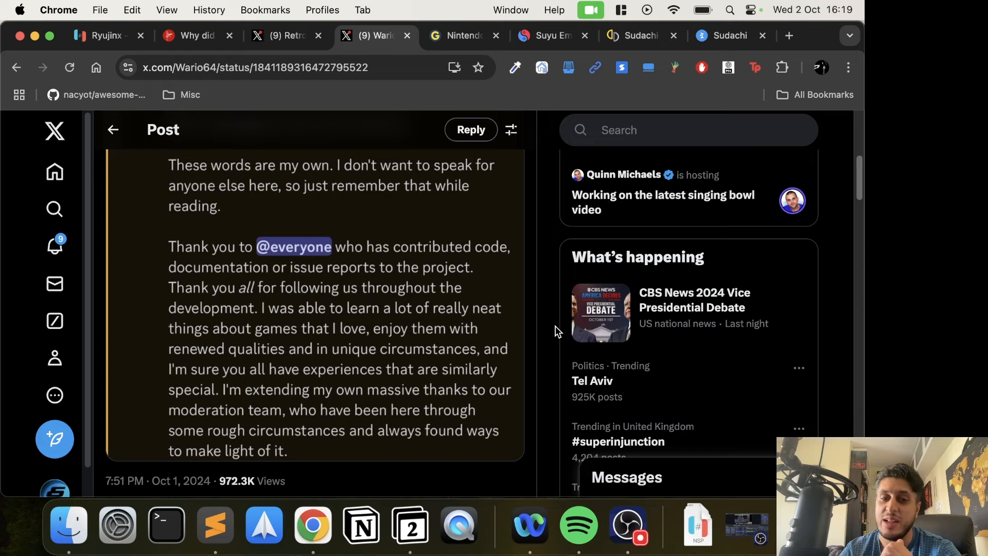
pyautogui.scroll(5, 557, 331)
pyautogui.scroll(5, 557, 330)
pyautogui.scroll(-2, 558, 330)
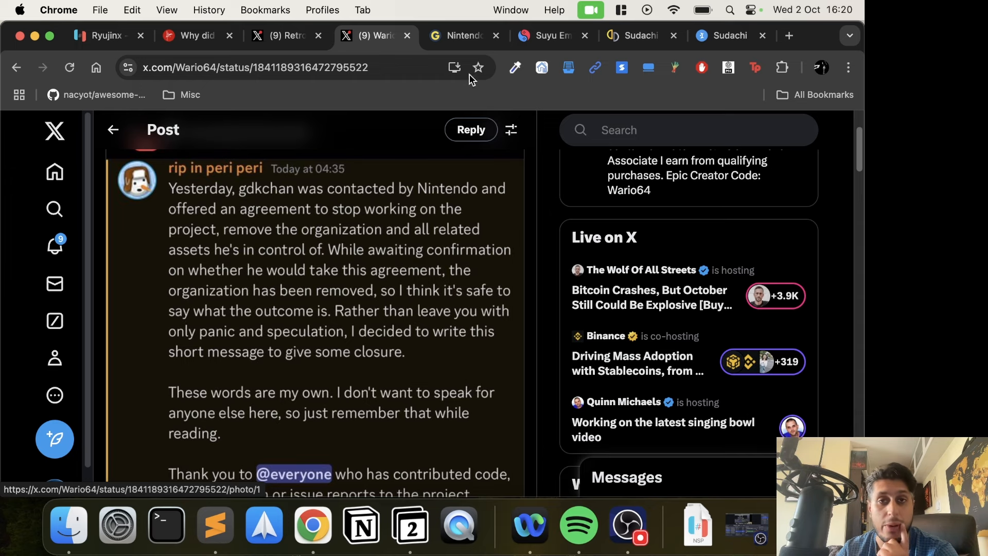
# - Close the video ad over GamePressure's Nintendo article, then show the Suyu emulator site
pyautogui.click(463, 36)
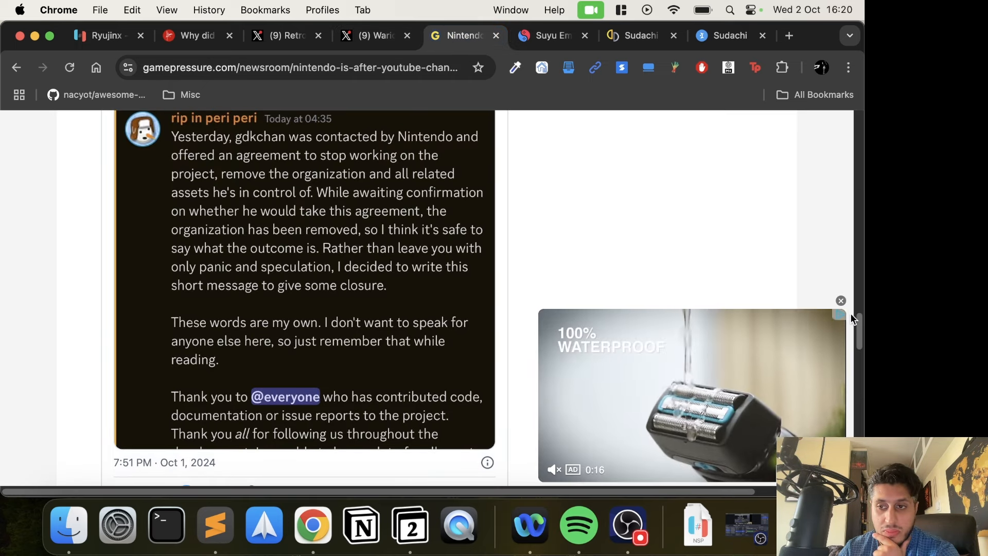
pyautogui.click(840, 301)
pyautogui.scroll(-10, 498, 295)
pyautogui.scroll(5, 497, 296)
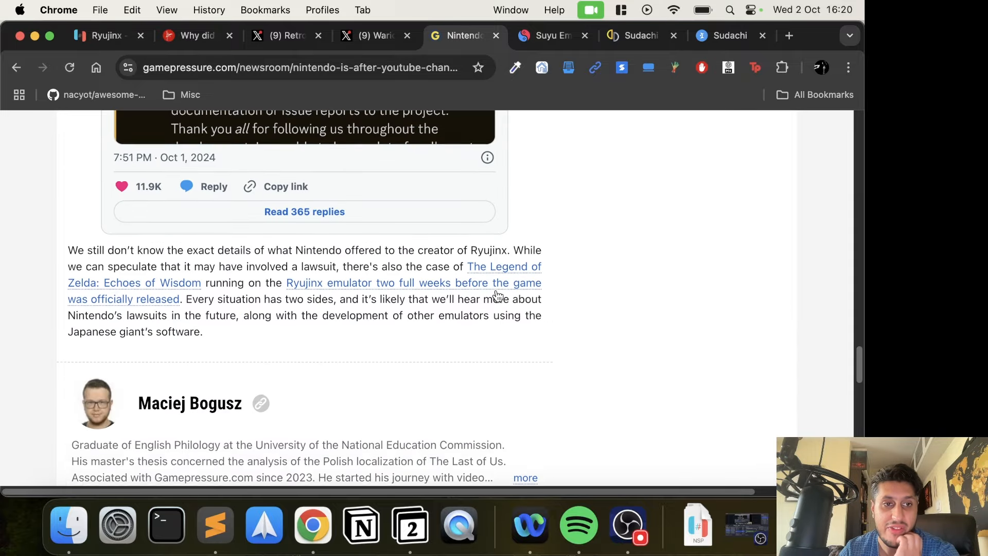
pyautogui.scroll(5, 497, 296)
pyautogui.scroll(5, 496, 296)
pyautogui.scroll(2, 497, 296)
pyautogui.scroll(-2, 498, 296)
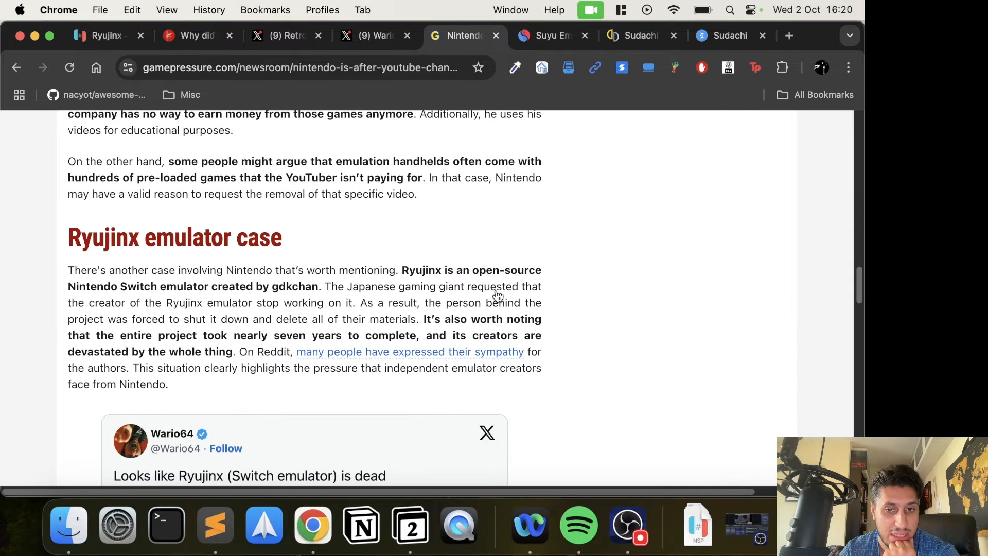
pyautogui.scroll(8, 476, 283)
pyautogui.scroll(5, 475, 283)
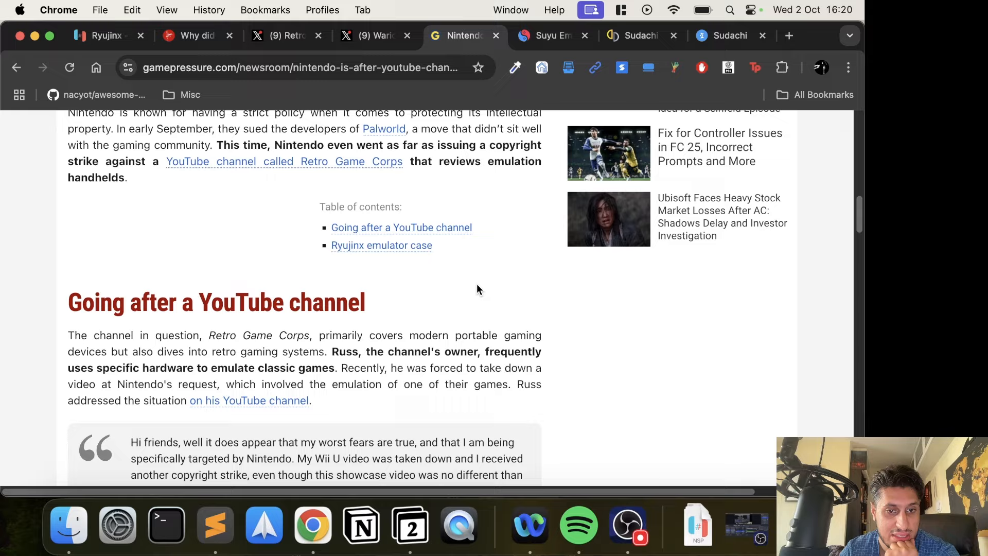
pyautogui.scroll(6, 476, 283)
pyautogui.scroll(8, 477, 283)
pyautogui.scroll(-3, 476, 283)
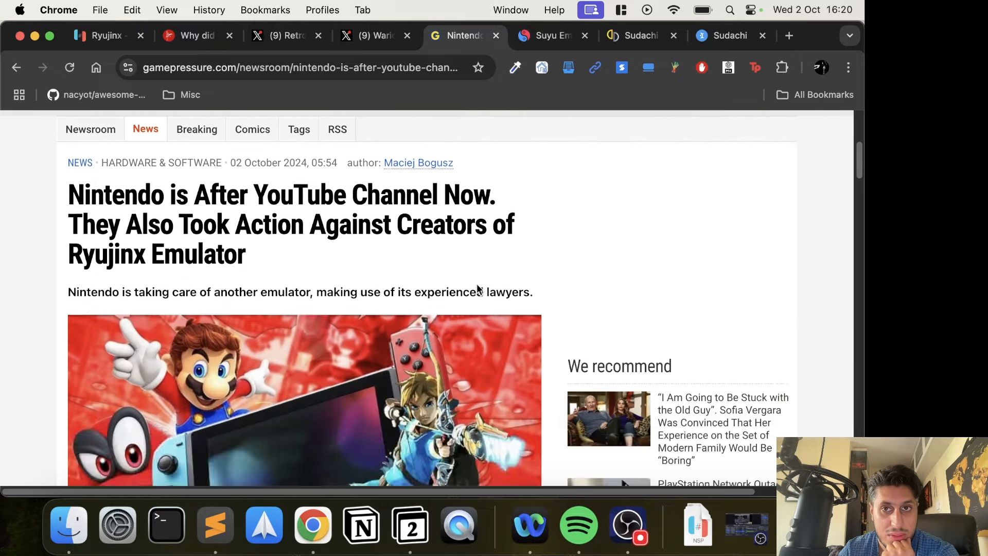
pyautogui.scroll(-8, 476, 283)
pyautogui.scroll(-5, 476, 283)
pyautogui.scroll(3, 476, 283)
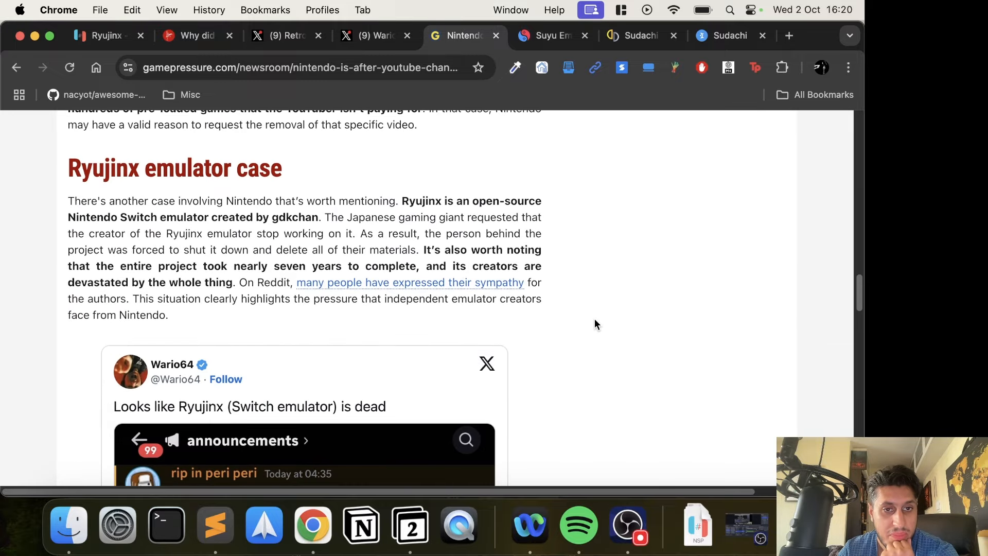
pyautogui.scroll(-1, 594, 318)
pyautogui.scroll(-6, 594, 319)
pyautogui.scroll(-8, 594, 319)
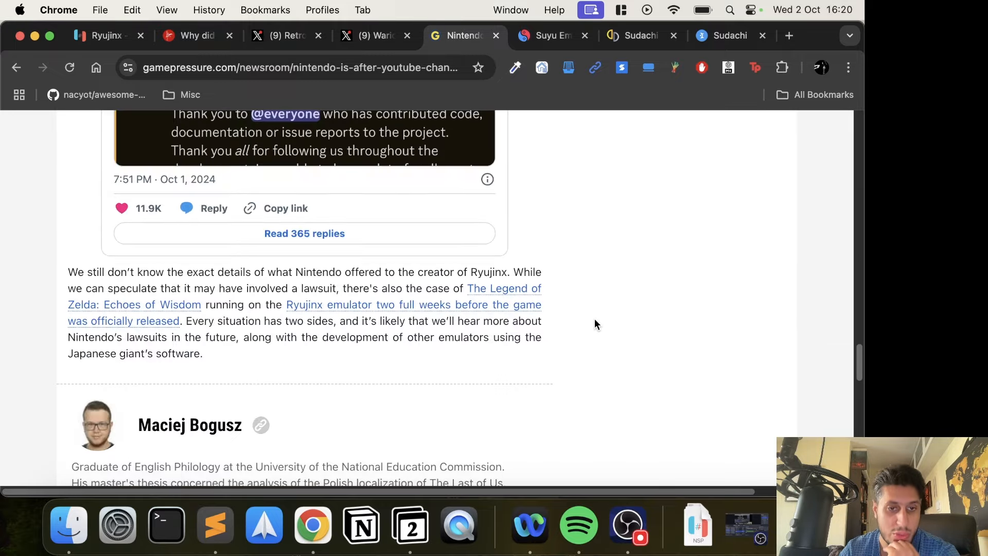
pyautogui.scroll(-6, 594, 318)
pyautogui.click(551, 35)
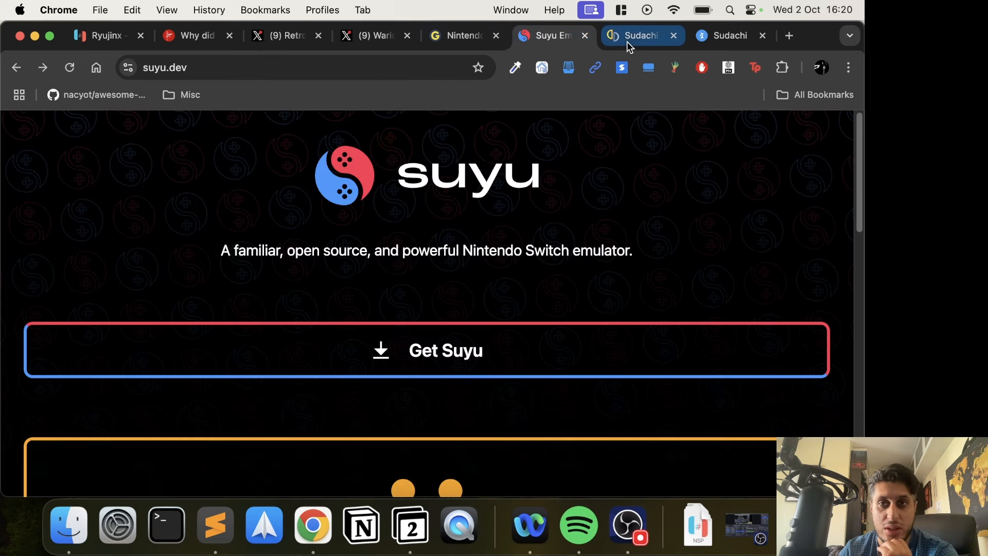
# - Glance at Sudachi's changelog and download pages, then return to The Standard's Yuzu lawsuit article
pyautogui.click(729, 35)
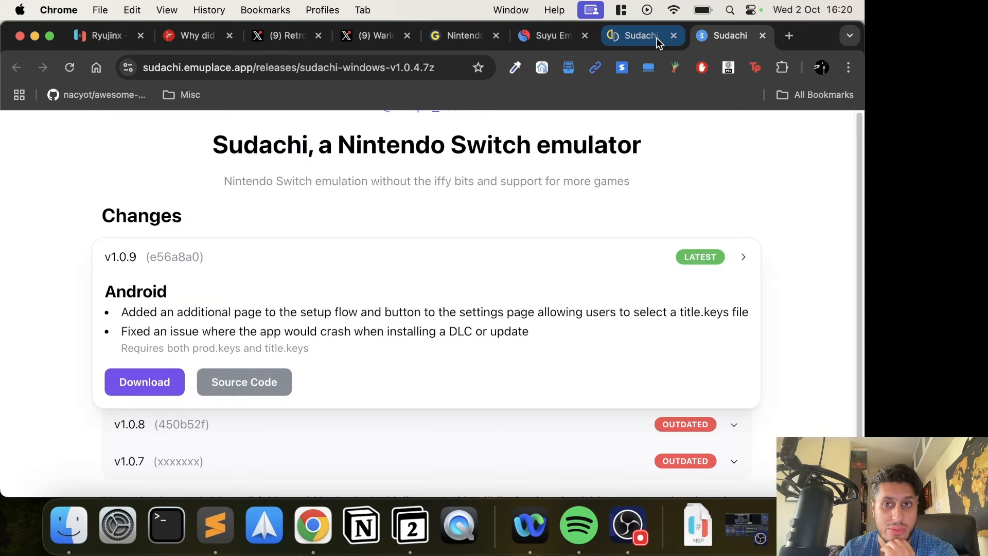
pyautogui.click(641, 35)
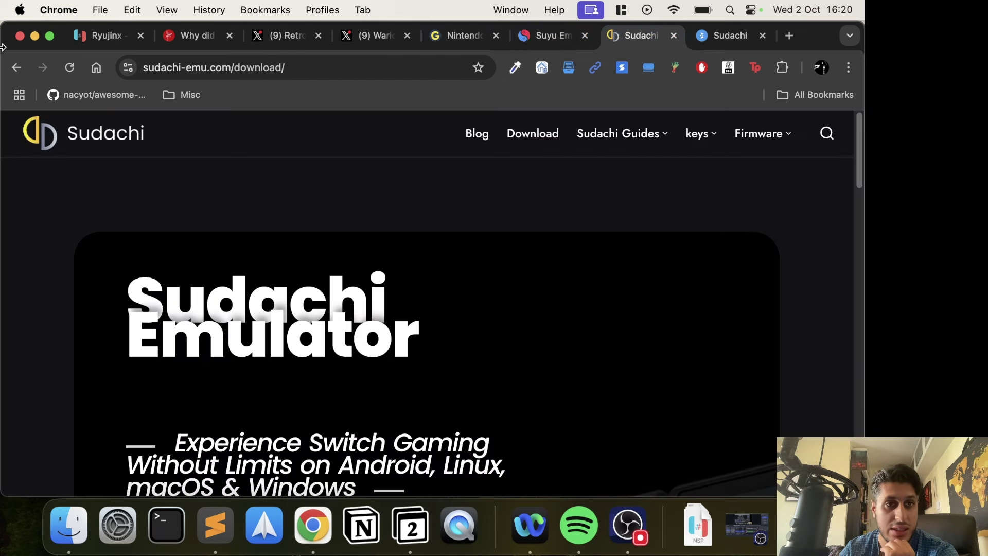
pyautogui.click(183, 38)
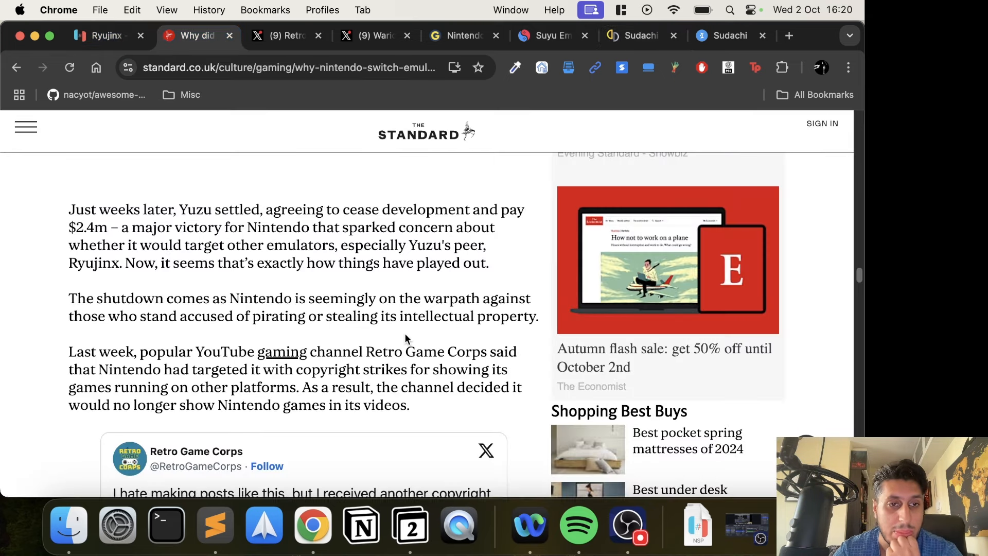
pyautogui.scroll(2, 407, 338)
pyautogui.scroll(5, 407, 338)
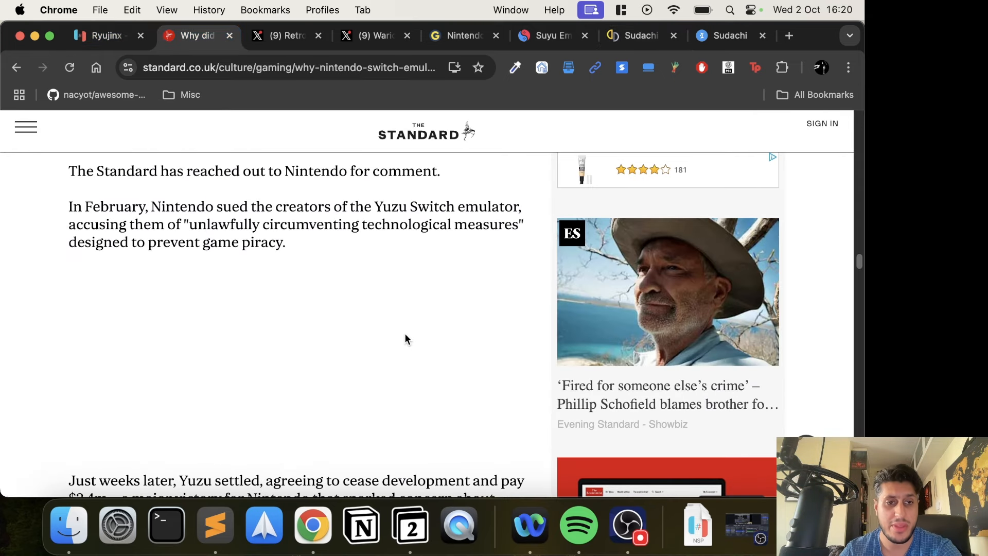
pyautogui.scroll(1, 407, 338)
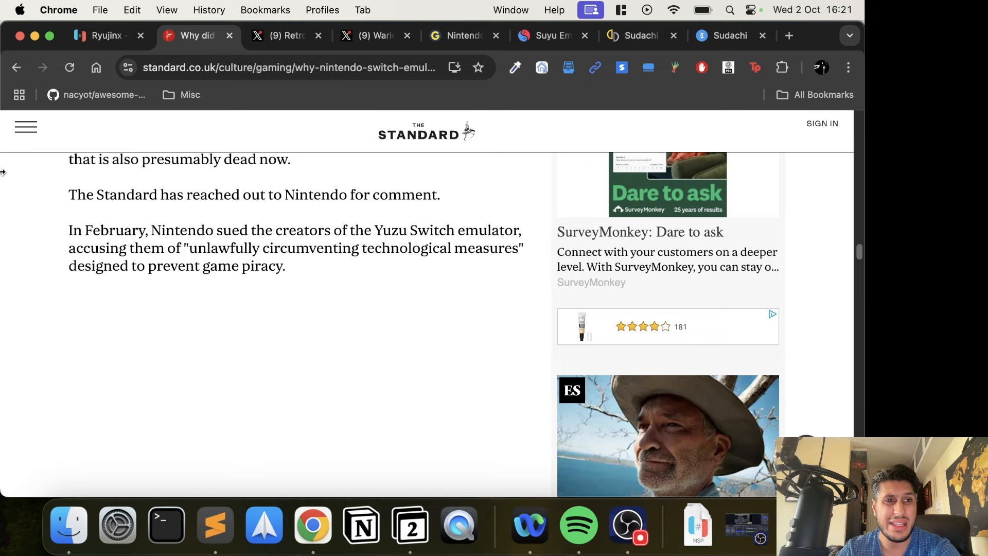
# - View Ryujinx's Patreon in a new tab, highlight the £1,126/month figure, then return to The Standard article
pyautogui.click(101, 35)
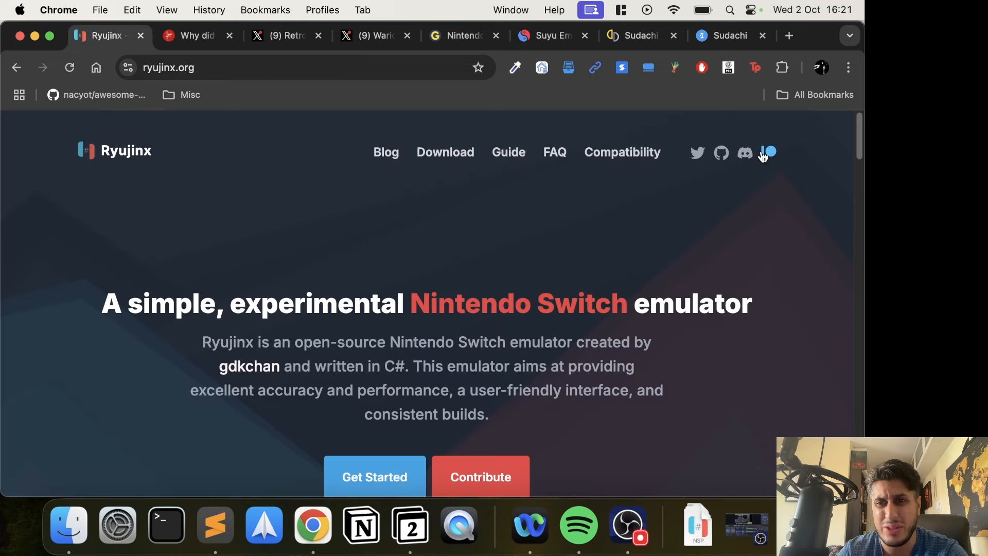
pyautogui.click(768, 152)
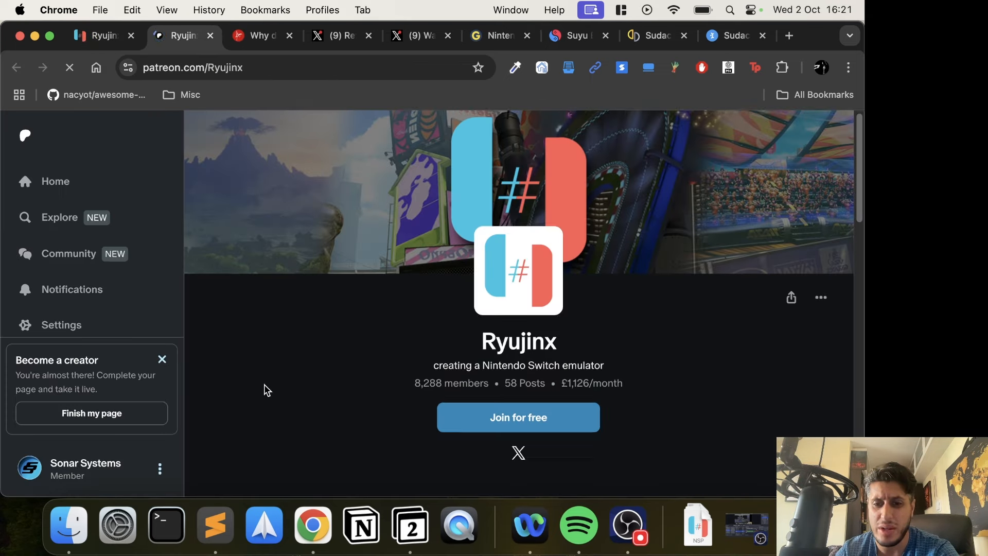
pyautogui.scroll(-5, 266, 390)
pyautogui.scroll(-5, 265, 389)
pyautogui.scroll(-5, 266, 390)
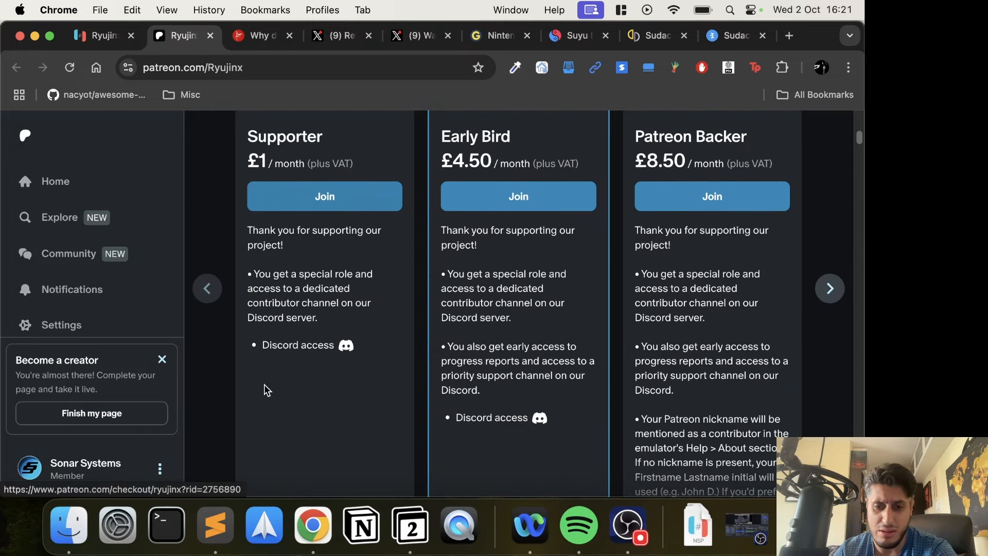
pyautogui.scroll(2, 266, 390)
pyautogui.scroll(2, 266, 390)
pyautogui.scroll(10, 265, 389)
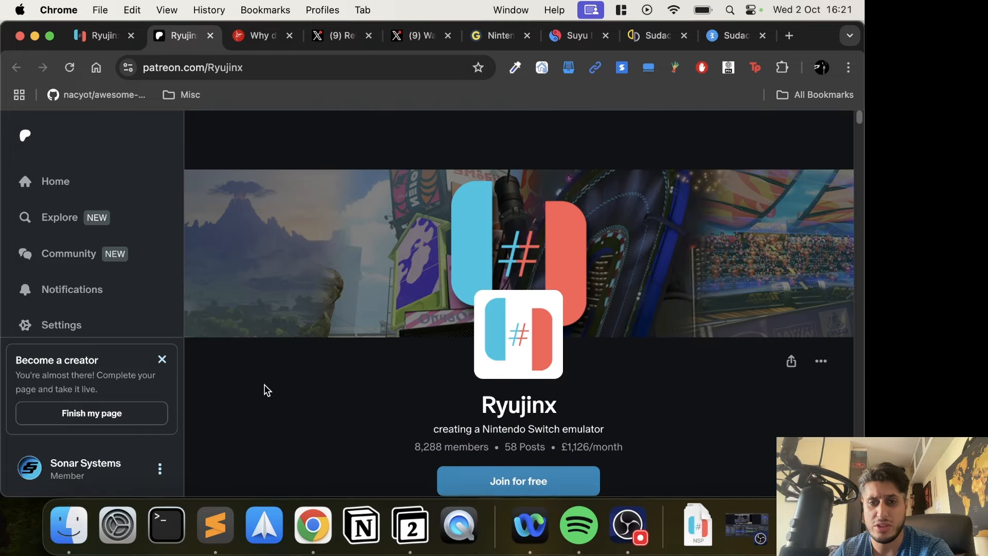
pyautogui.moveTo(623, 387); pyautogui.dragTo(561, 394)
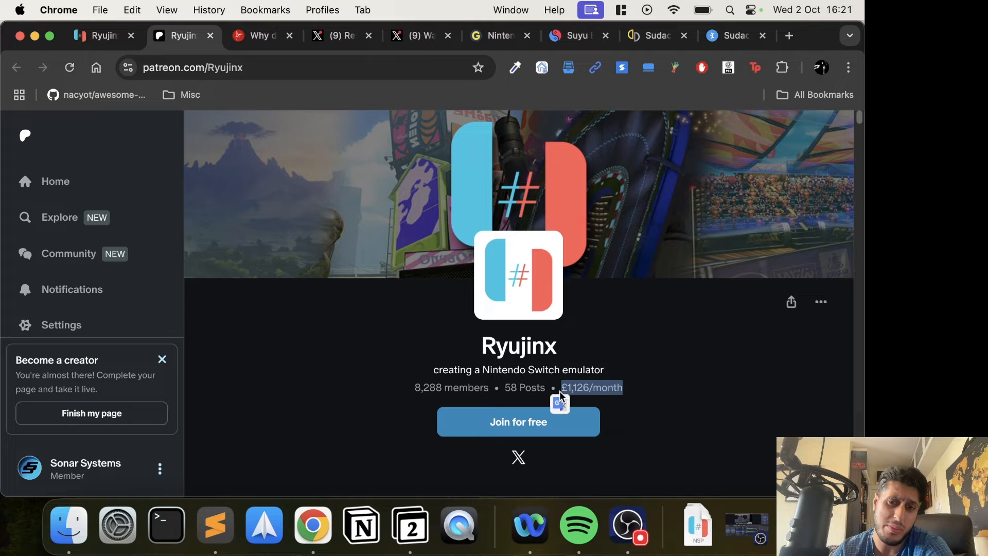
pyautogui.click(262, 36)
pyautogui.scroll(-10, 336, 419)
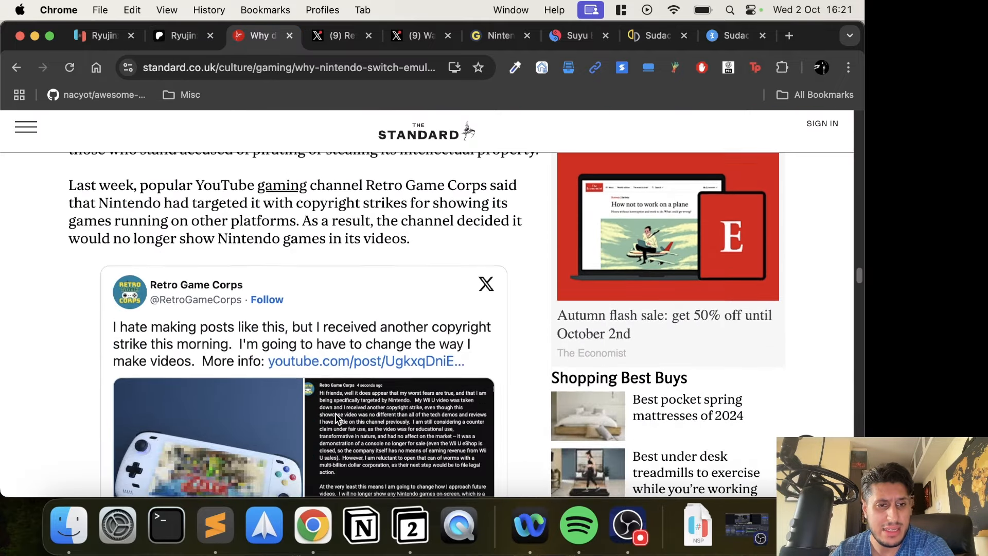
pyautogui.scroll(3, 336, 418)
pyautogui.scroll(1, 324, 401)
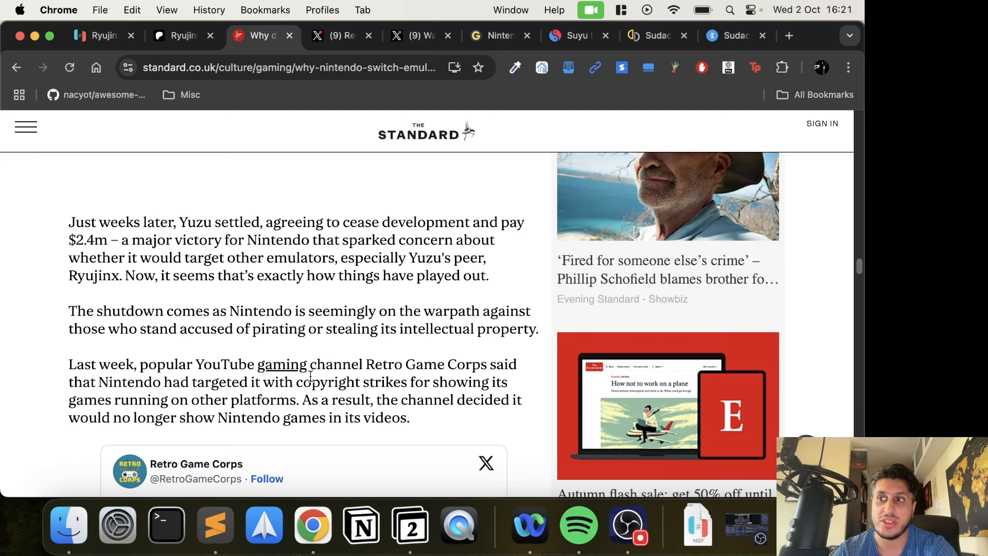
pyautogui.scroll(-5, 309, 375)
pyautogui.scroll(-2, 308, 376)
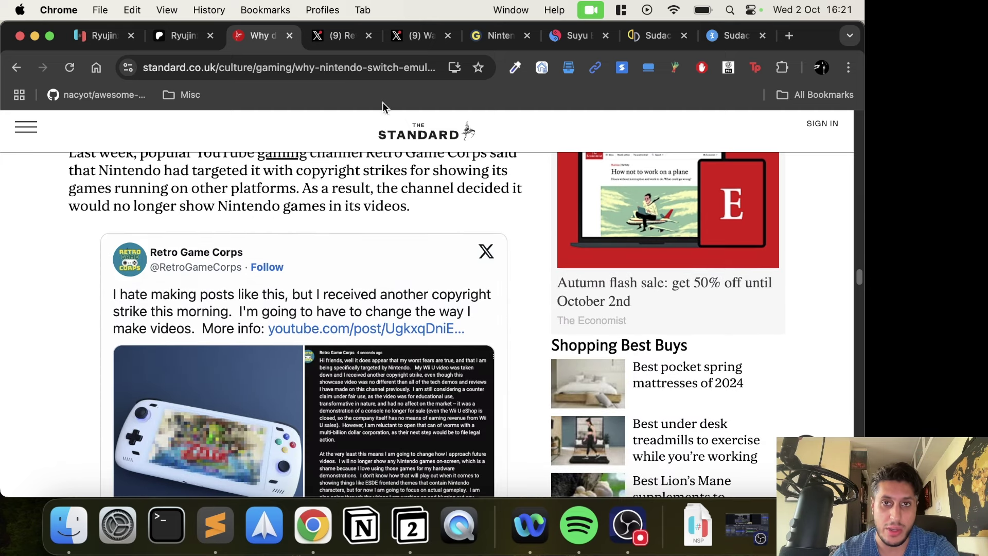
# - From the Suyu homepage, reach the releases page showing stable v0.0.3 via 'Get Suyu'
pyautogui.click(572, 35)
pyautogui.click(495, 34)
pyautogui.click(577, 35)
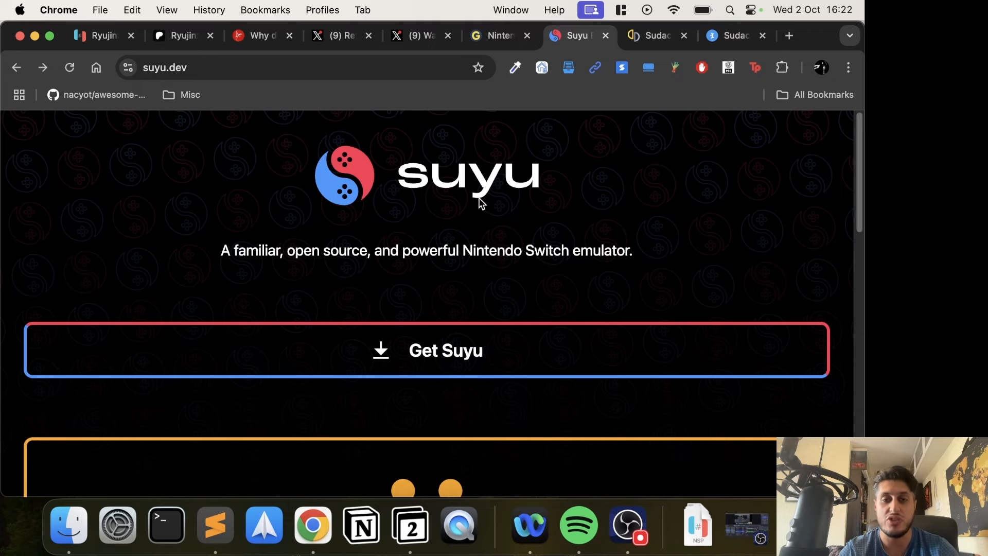
pyautogui.scroll(-2, 463, 204)
pyautogui.scroll(-1, 464, 204)
pyautogui.click(382, 276)
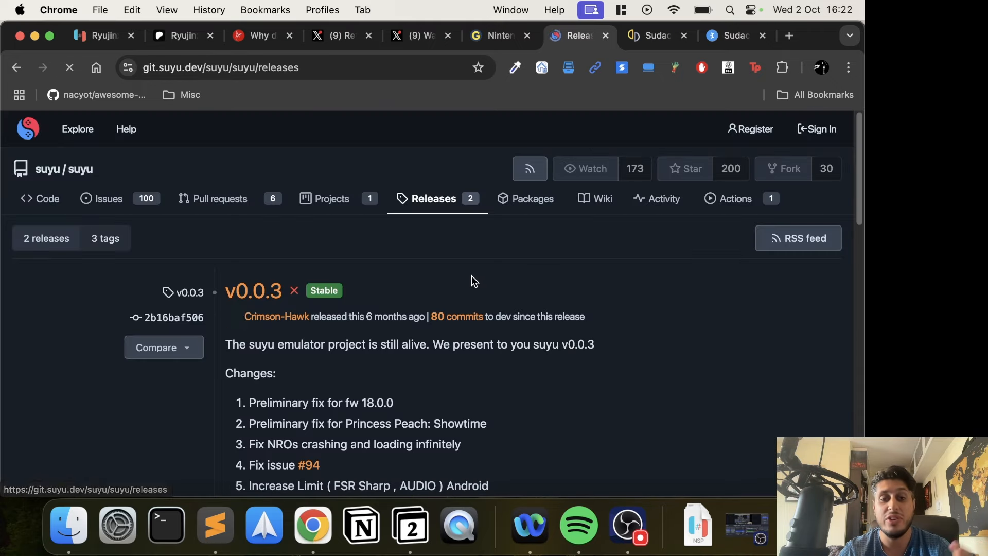
pyautogui.scroll(-3, 530, 276)
pyautogui.scroll(-5, 530, 275)
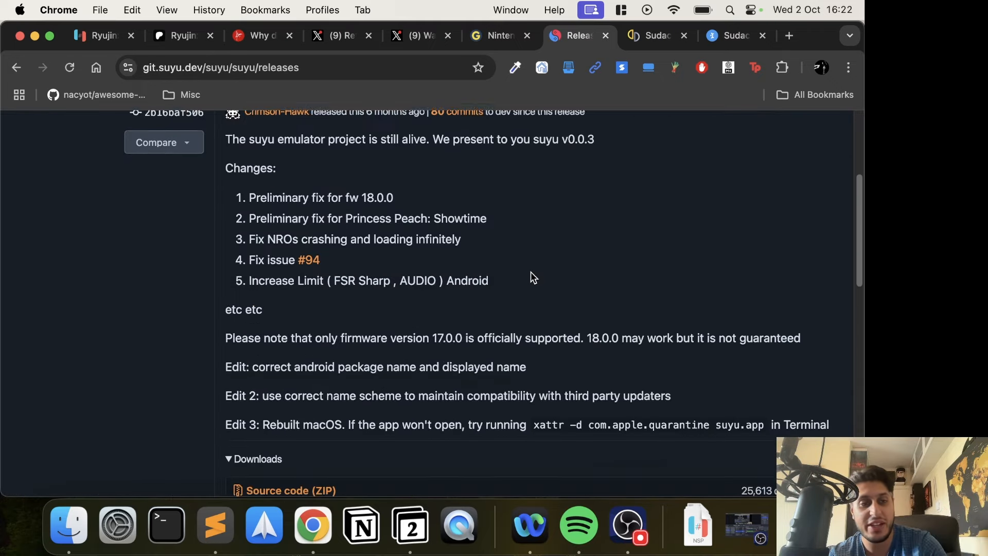
pyautogui.scroll(-2, 530, 275)
pyautogui.scroll(8, 530, 275)
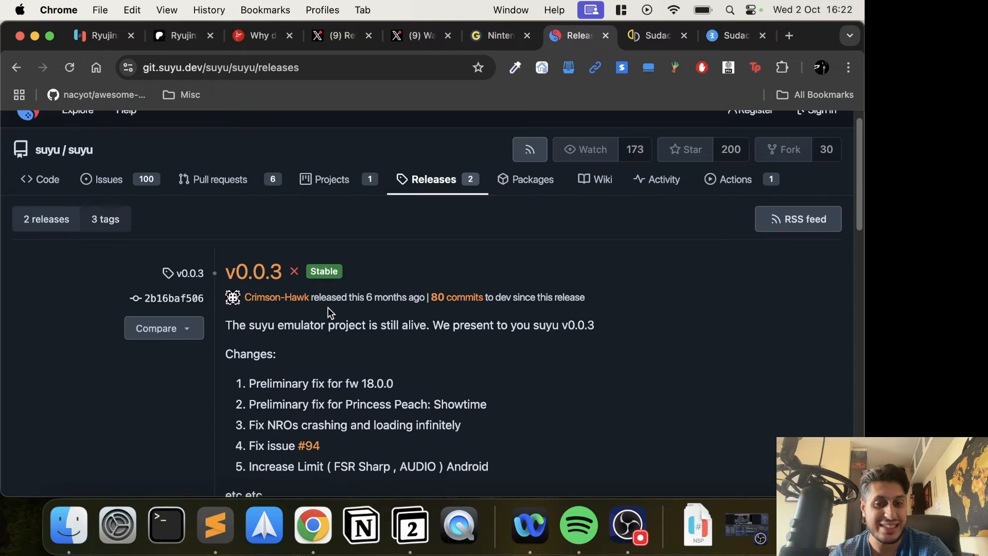
# - Reload Sudachi's download page and open its GitHub project in a new tab, which 404s
pyautogui.click(657, 35)
pyautogui.scroll(-3, 432, 295)
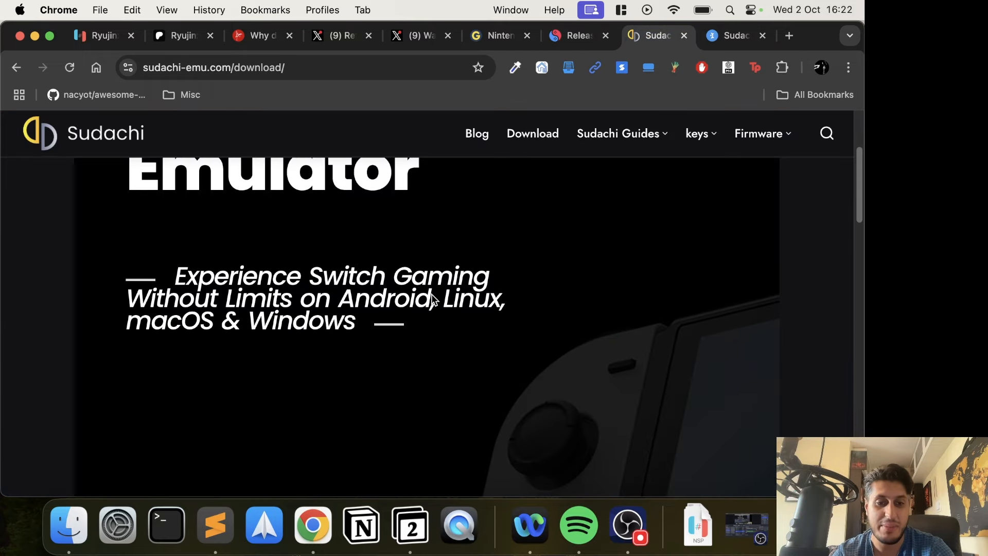
pyautogui.scroll(-5, 431, 294)
pyautogui.scroll(-3, 431, 295)
pyautogui.scroll(2, 431, 294)
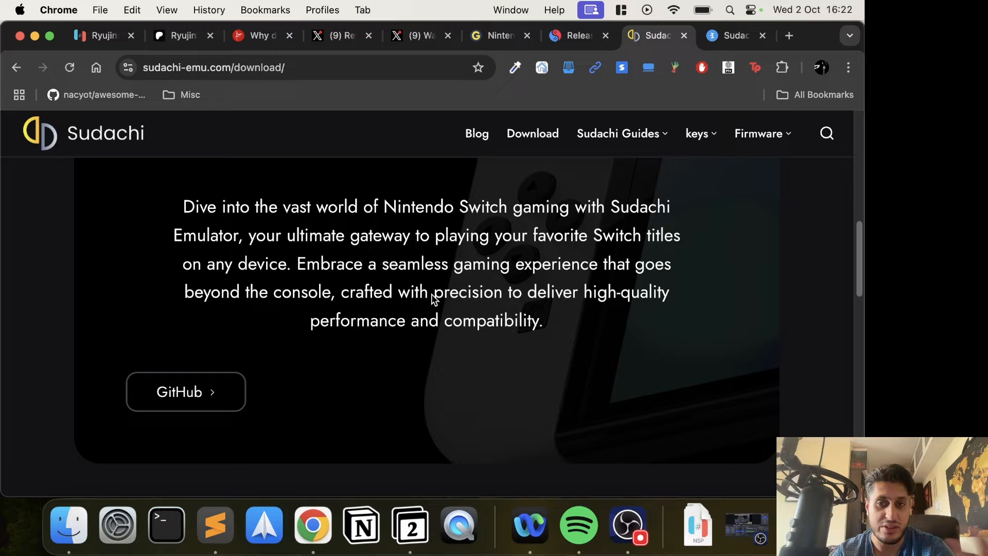
pyautogui.scroll(-8, 431, 294)
pyautogui.scroll(-5, 432, 294)
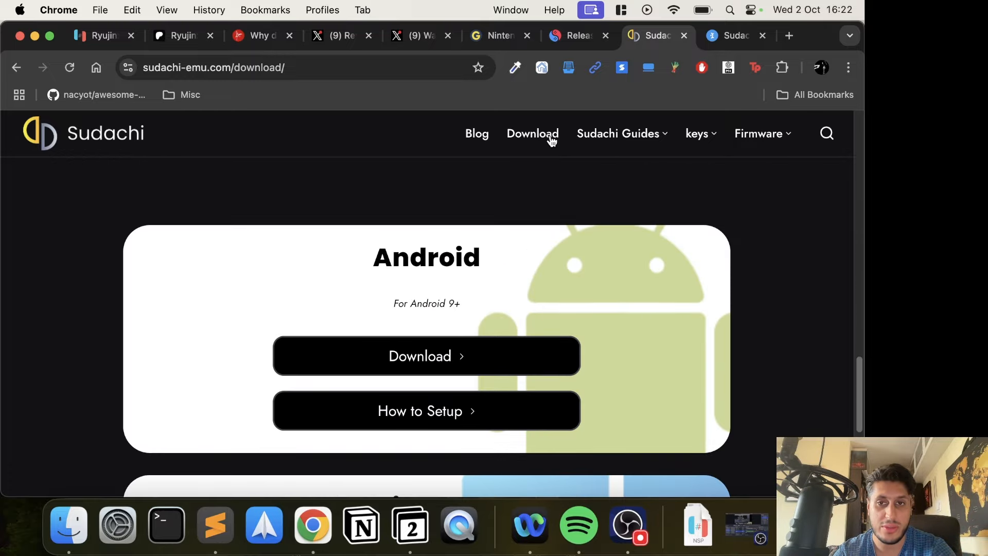
pyautogui.click(533, 133)
pyautogui.scroll(-5, 545, 453)
pyautogui.scroll(-8, 545, 453)
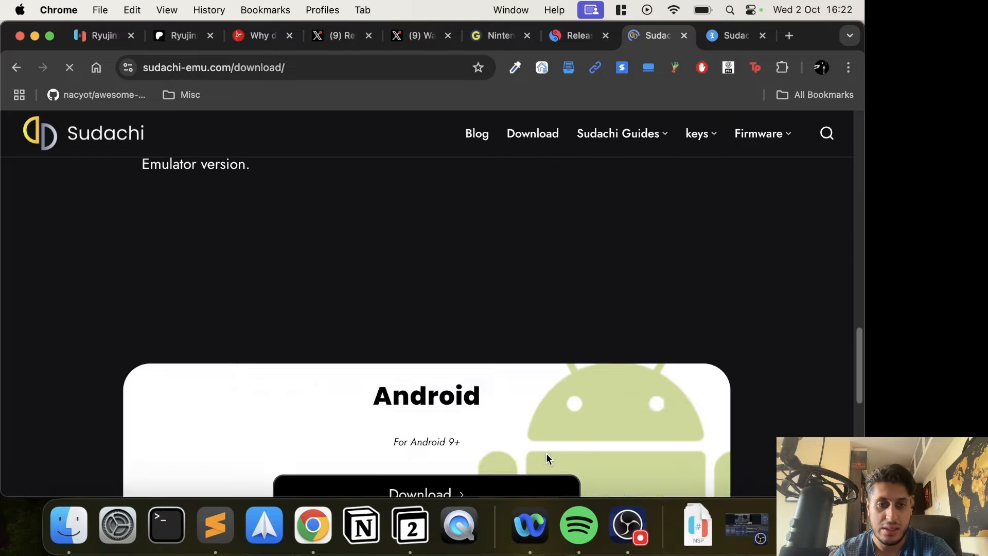
pyautogui.scroll(-3, 546, 452)
pyautogui.scroll(-5, 545, 453)
pyautogui.scroll(8, 424, 381)
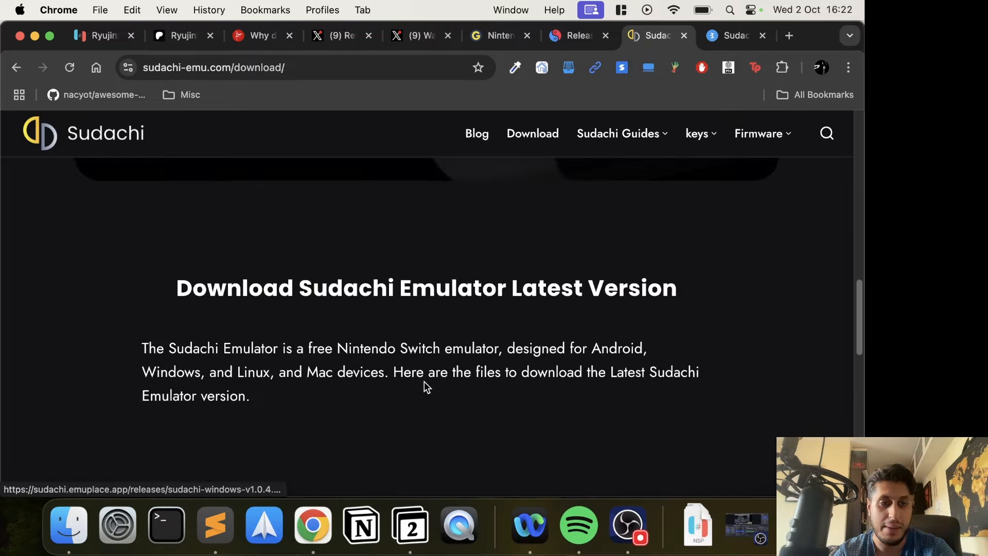
pyautogui.scroll(3, 284, 331)
pyautogui.click(185, 235)
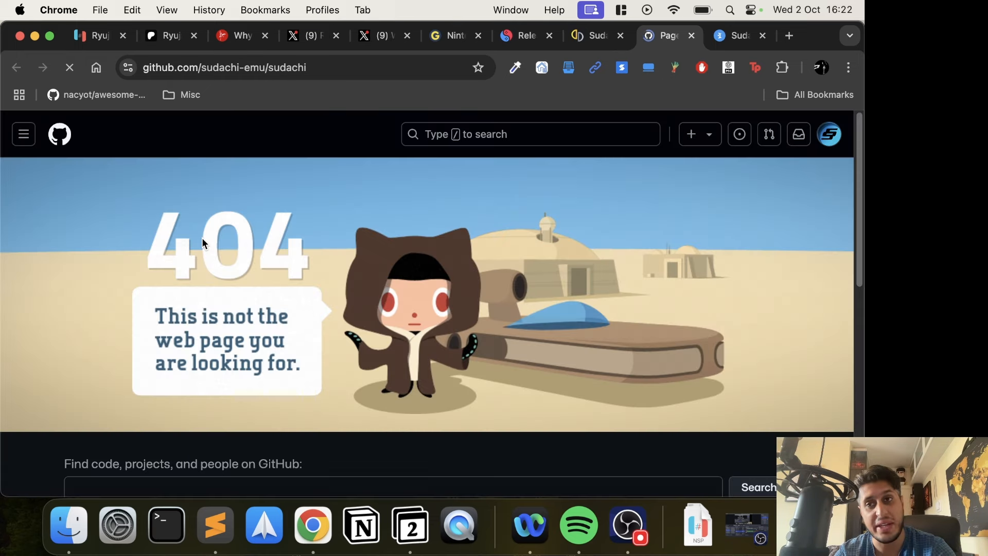
# - Pass through Sudachi's v1.0.9 changelog and Ryujinx's Patreon back to the Ryujinx homepage
pyautogui.click(737, 36)
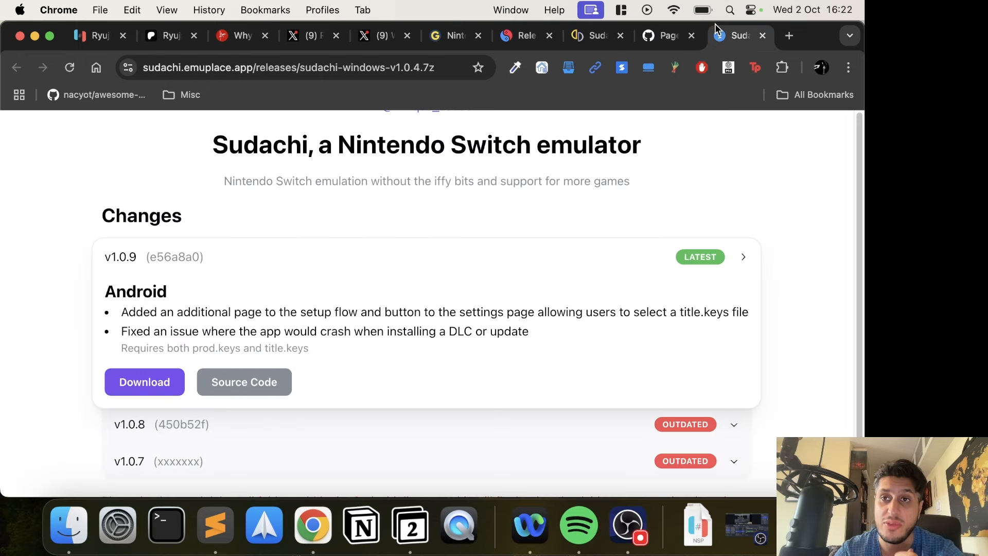
pyautogui.click(165, 36)
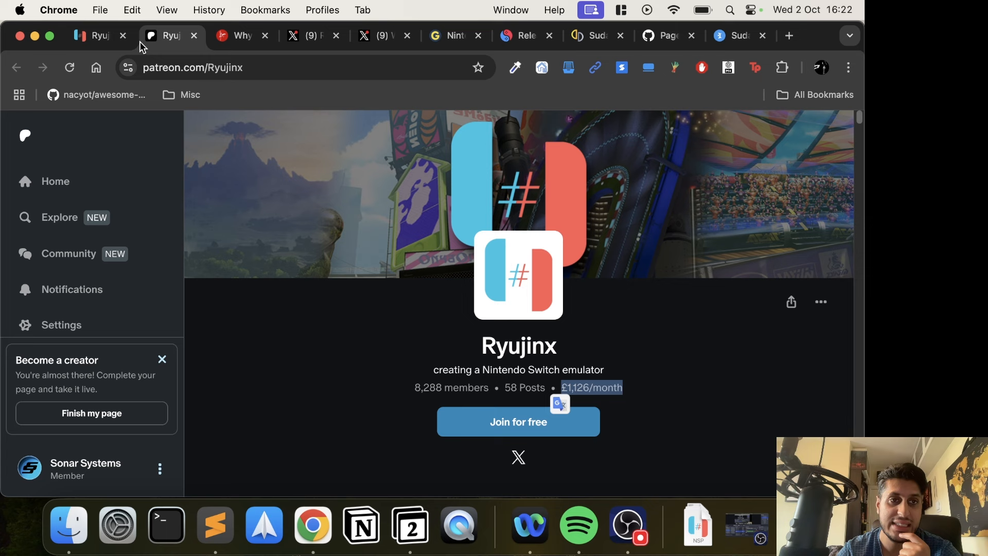
pyautogui.click(97, 35)
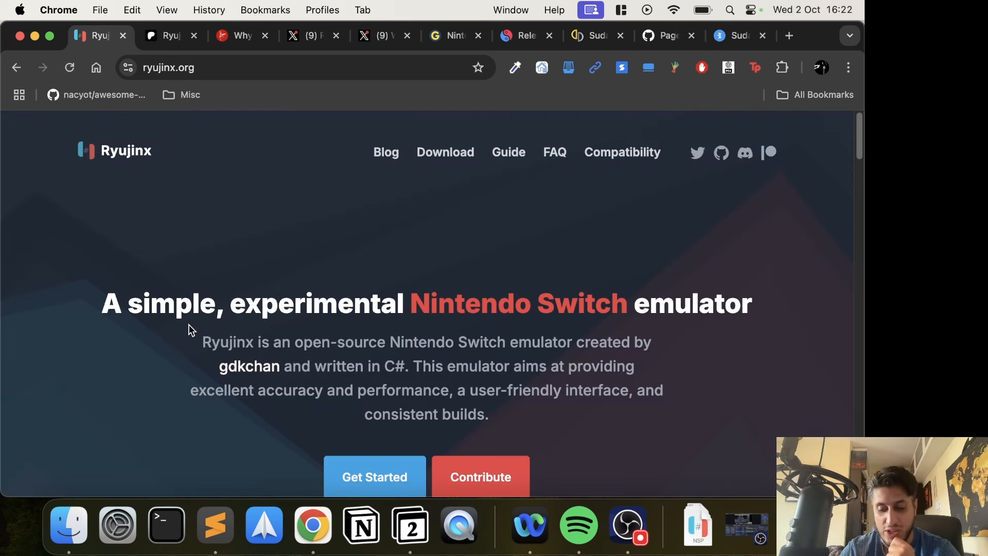